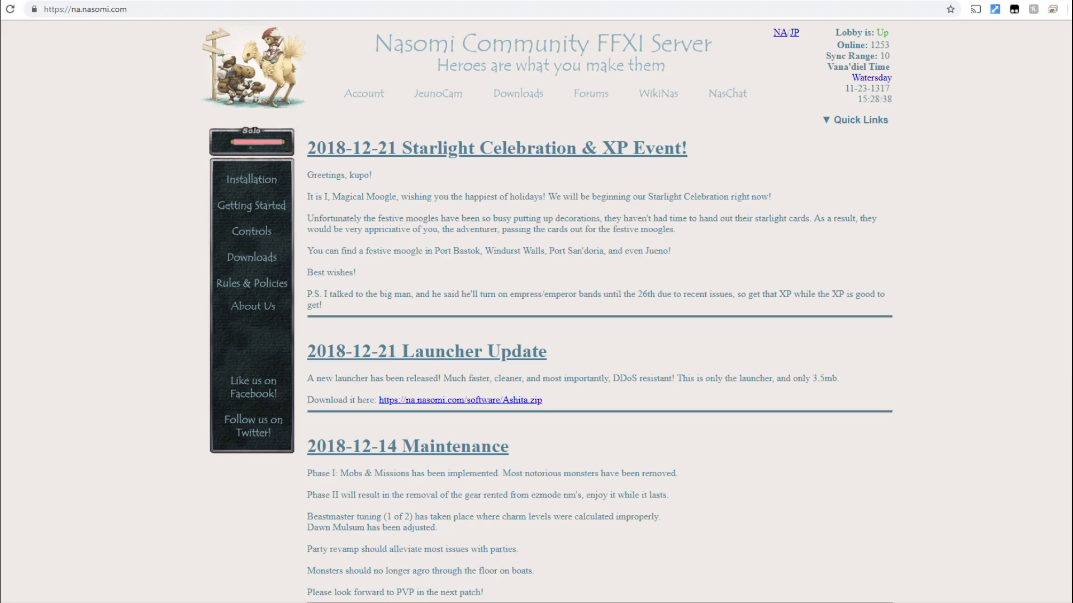
Step: Download the NasomiXI installer by direct download and the updated launcher Ashita.zip from the news page
left_click(252, 258)
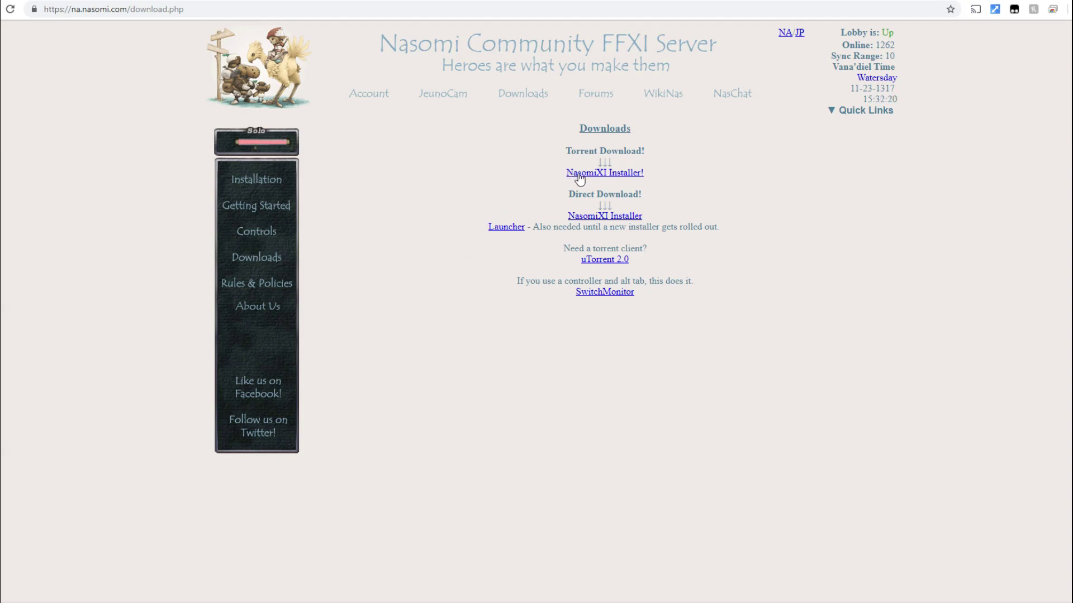
left_click(599, 217)
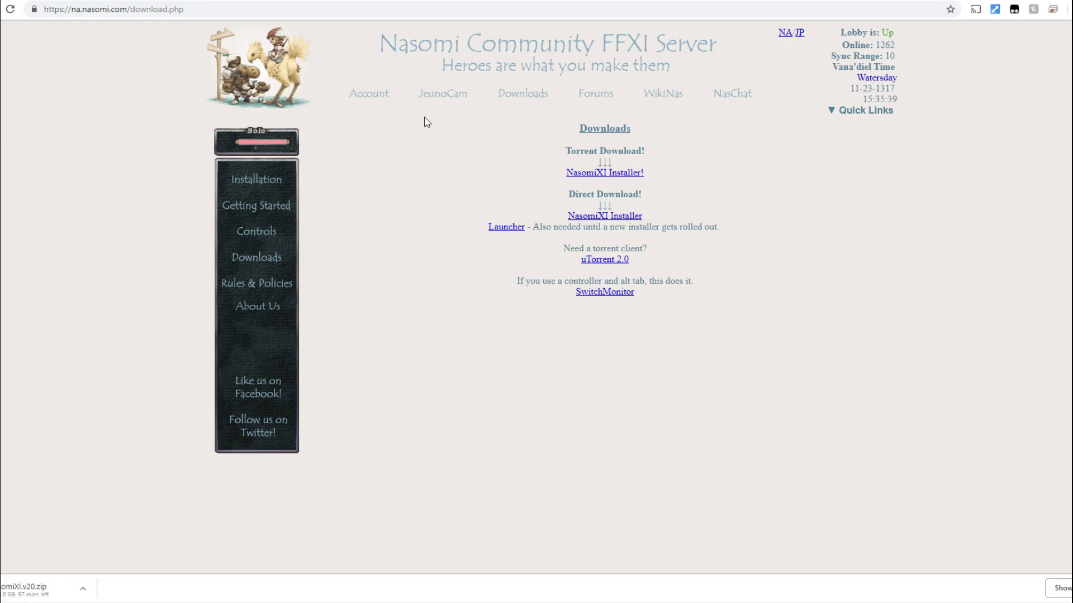
left_click(254, 62)
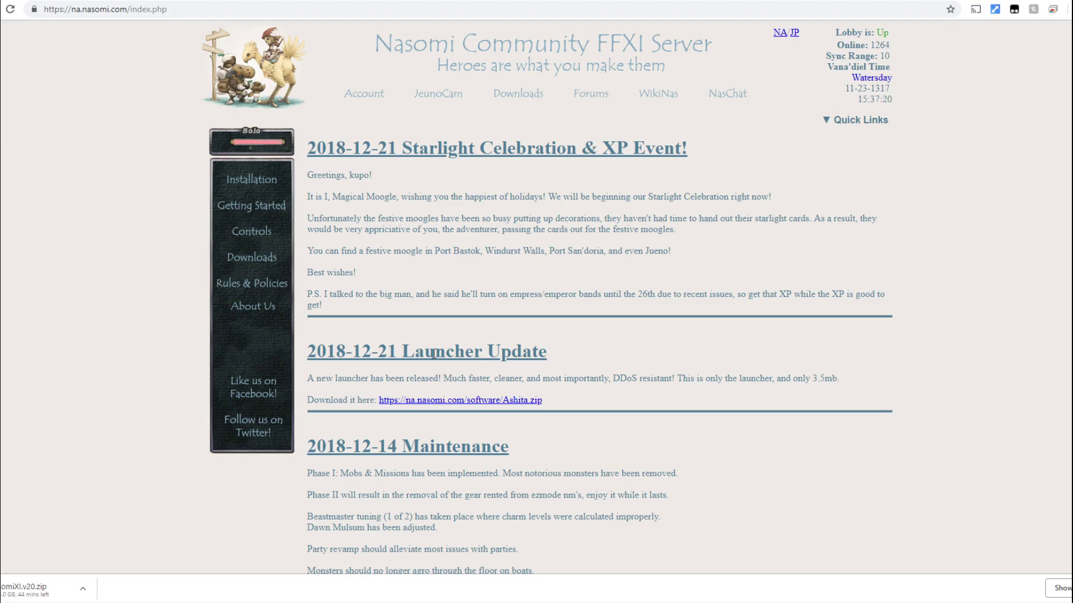
left_click(472, 402)
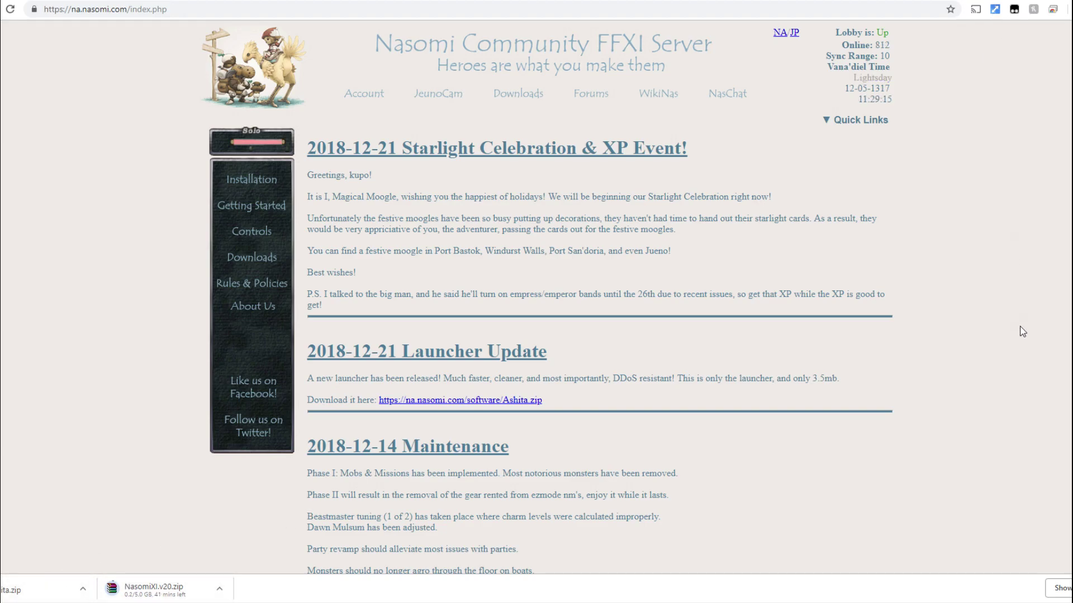
Step: Review the forum sign-up, the game account overview and the form for adding a new mule account
left_click(351, 100)
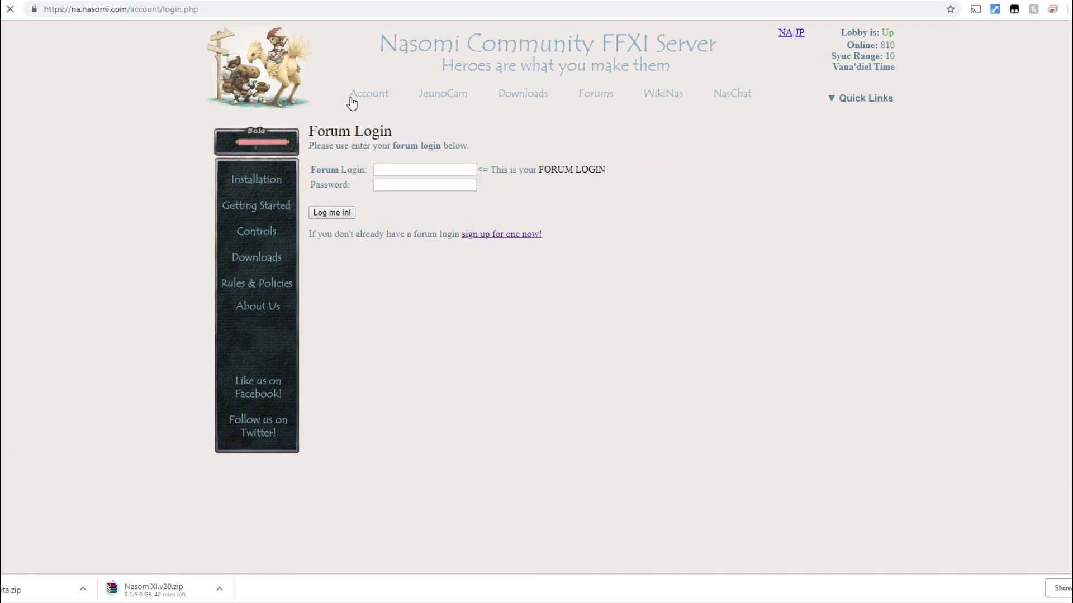
left_click(498, 237)
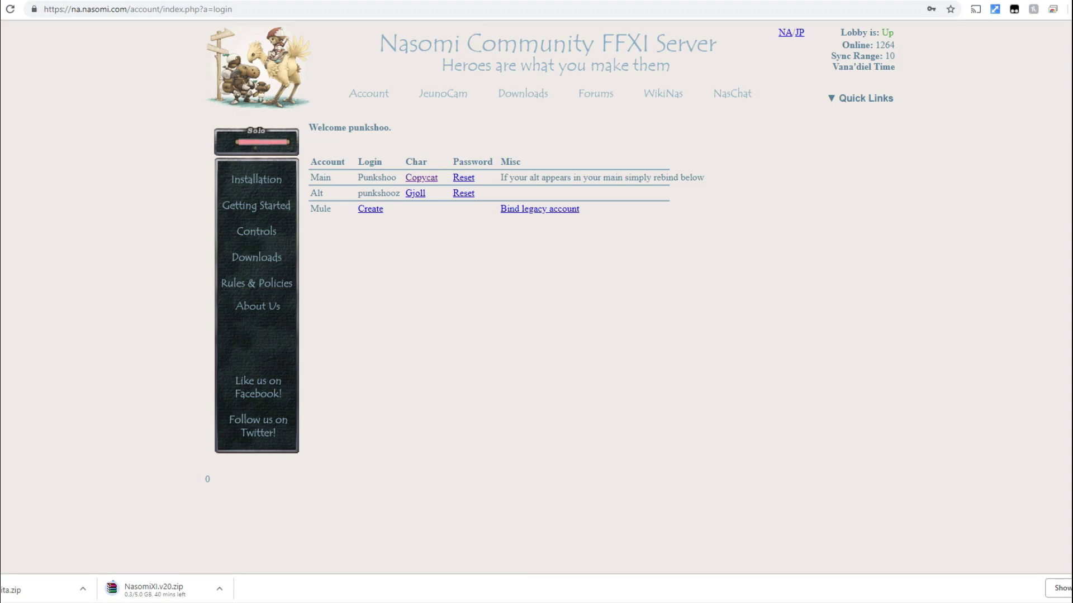
left_click(371, 208)
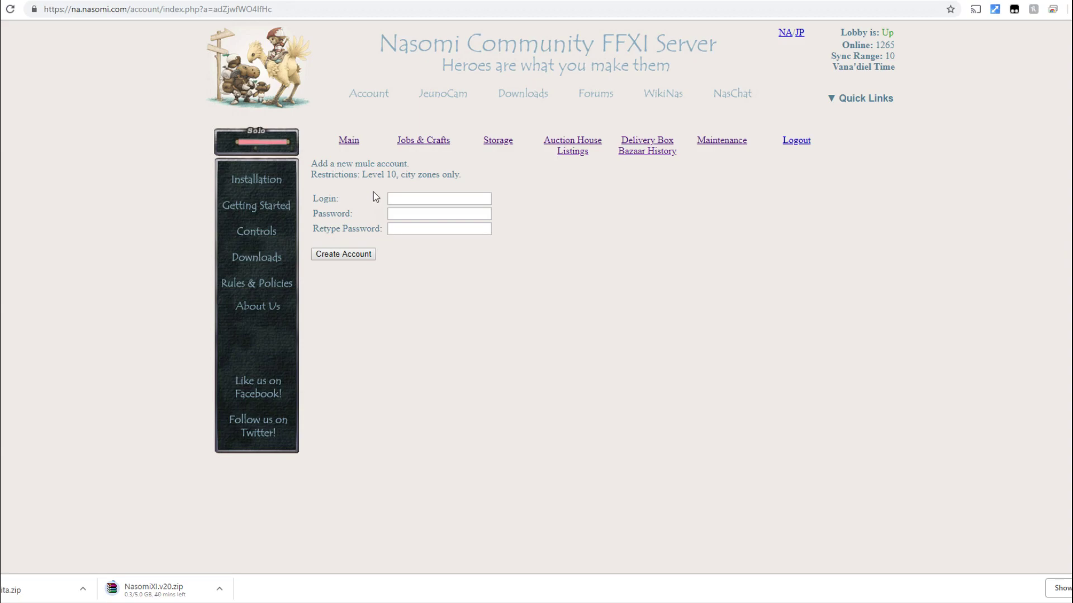
left_click(348, 141)
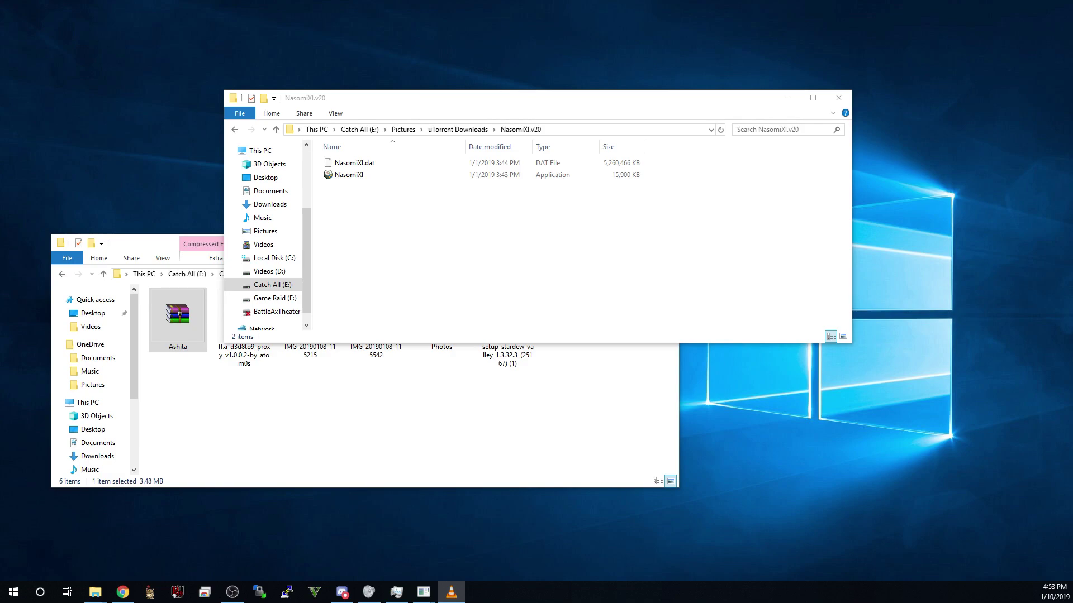
Step: Install NasomiXI into C:\Program Files (x86)\NasomiXI, accepting the license and the offer to create an account during the installation
double_click(370, 176)
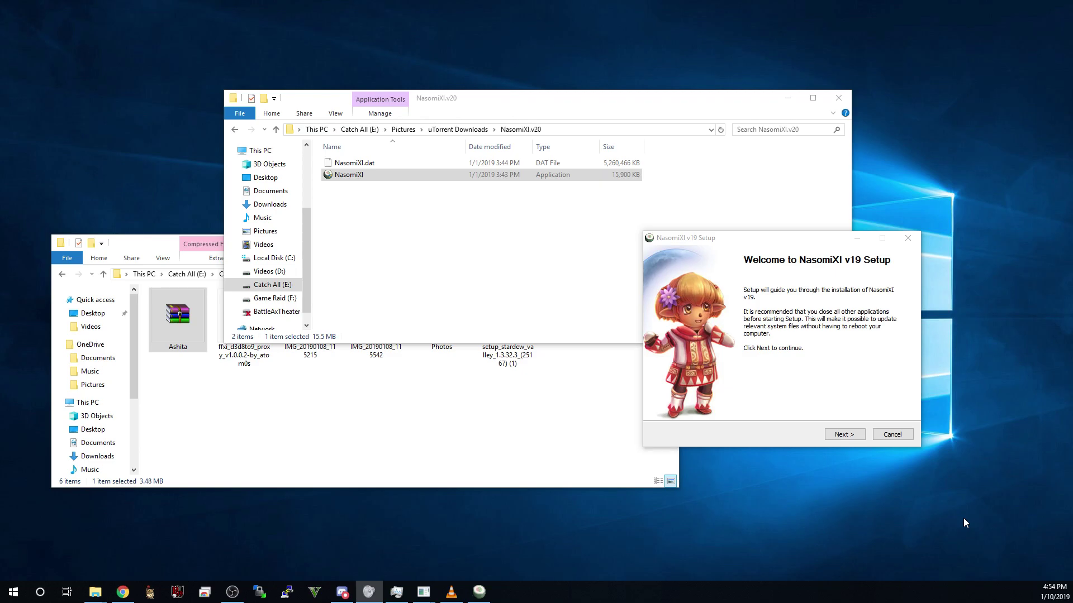
left_click(858, 436)
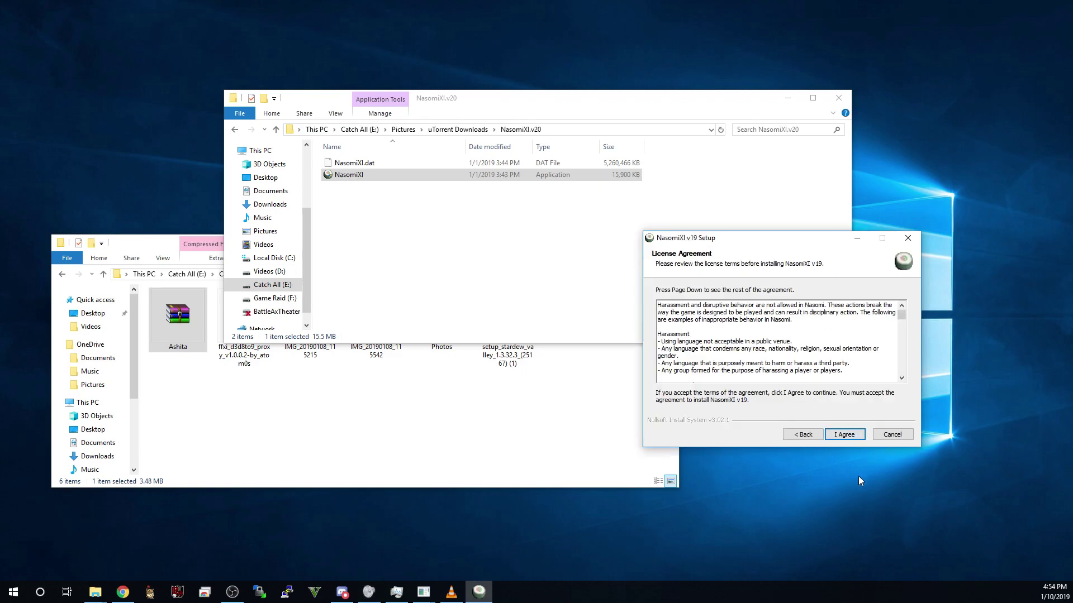
left_click(848, 435)
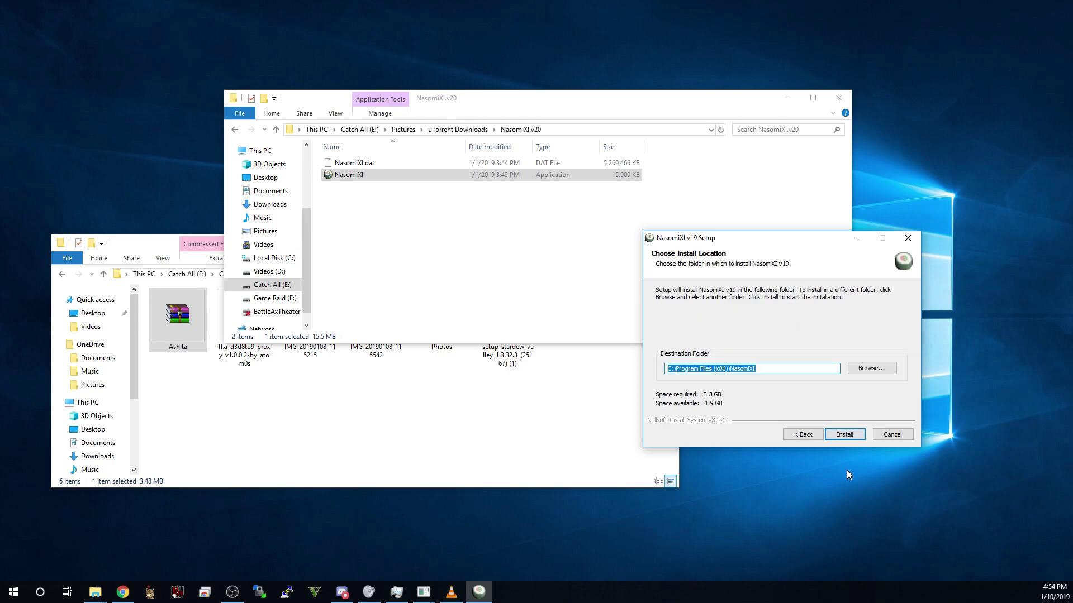
left_click(844, 434)
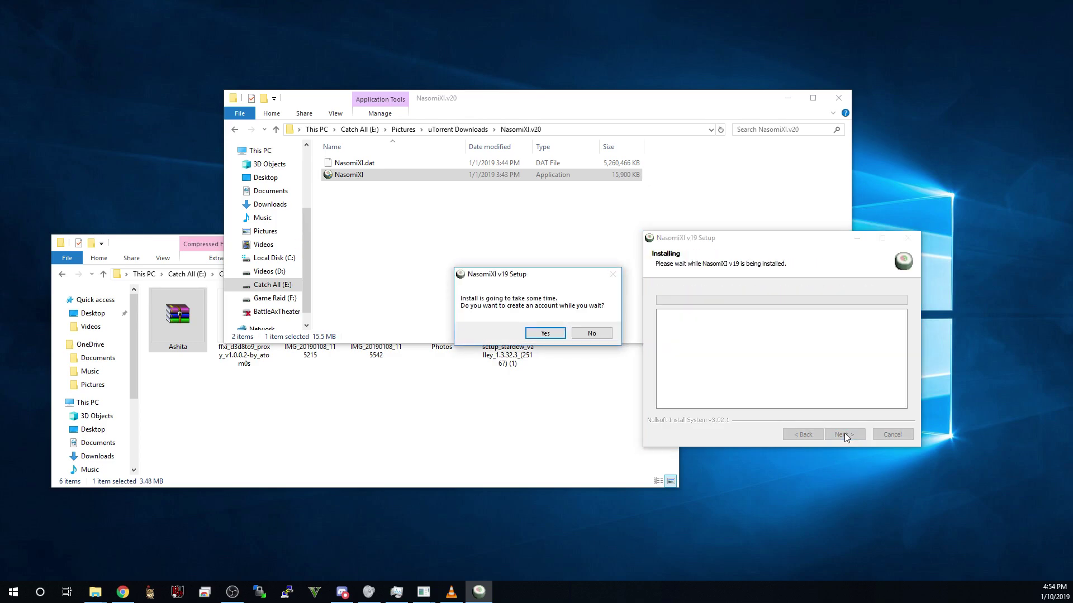
left_click(545, 334)
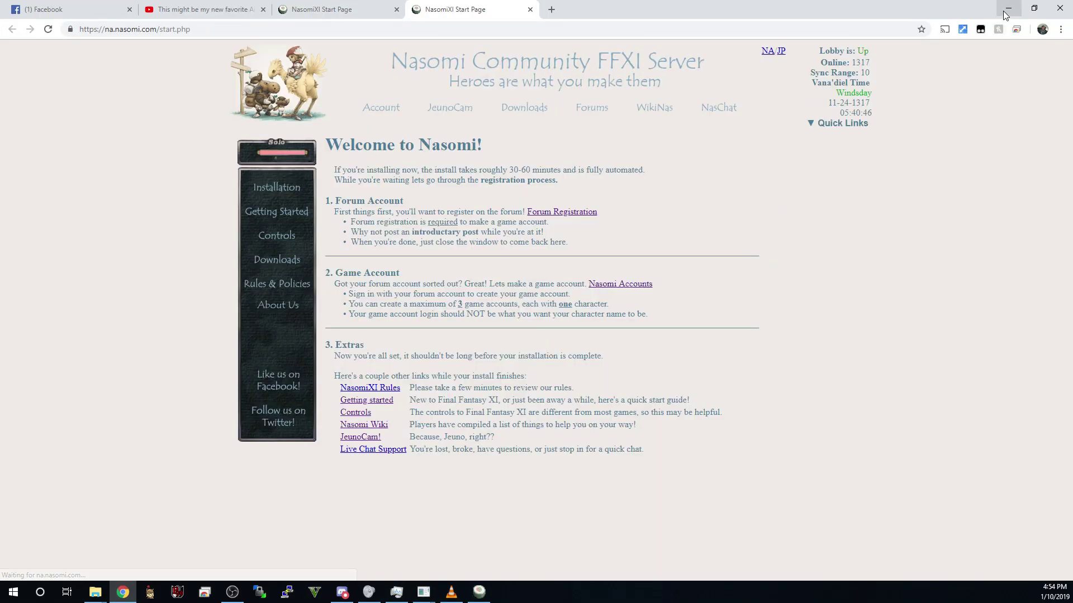
left_click(1003, 11)
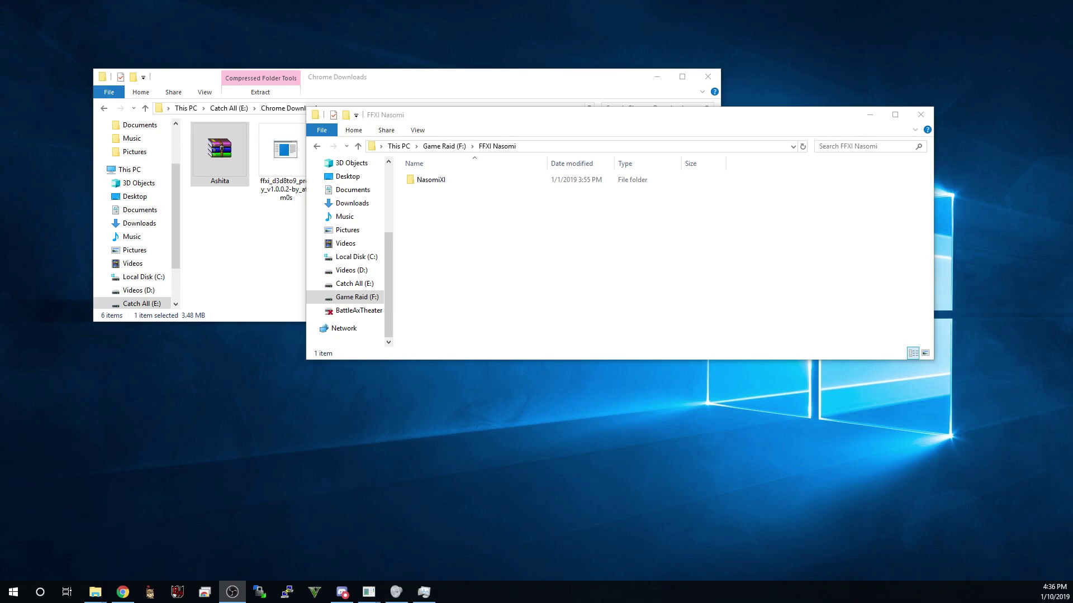
Step: Open the SquareEnix folder inside NasomiXI and the downloaded Ashita archive, arranging both windows so they are accessible together
double_click(455, 180)
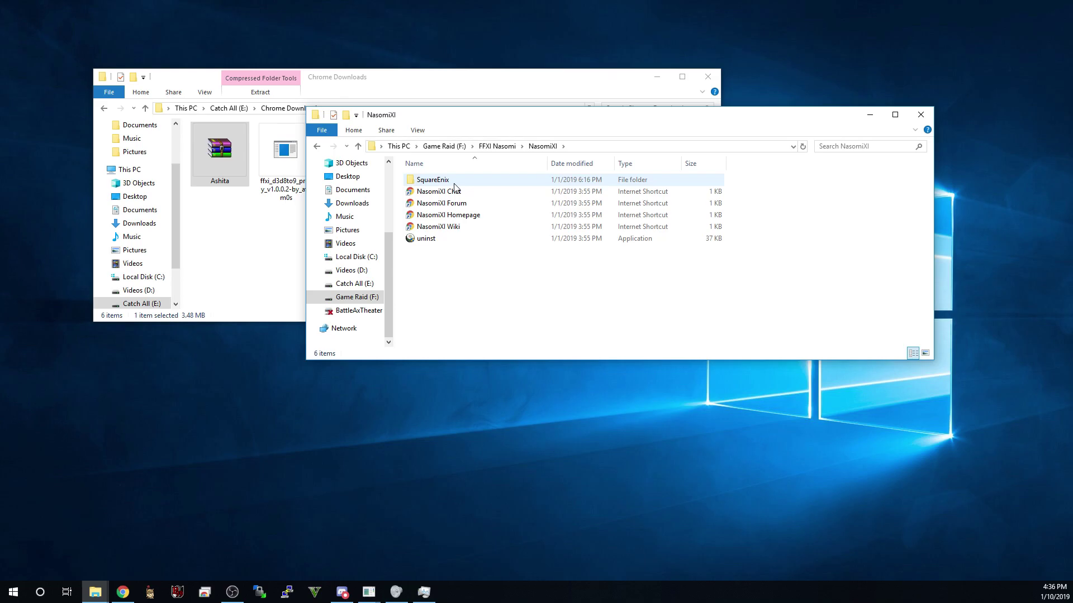
double_click(454, 180)
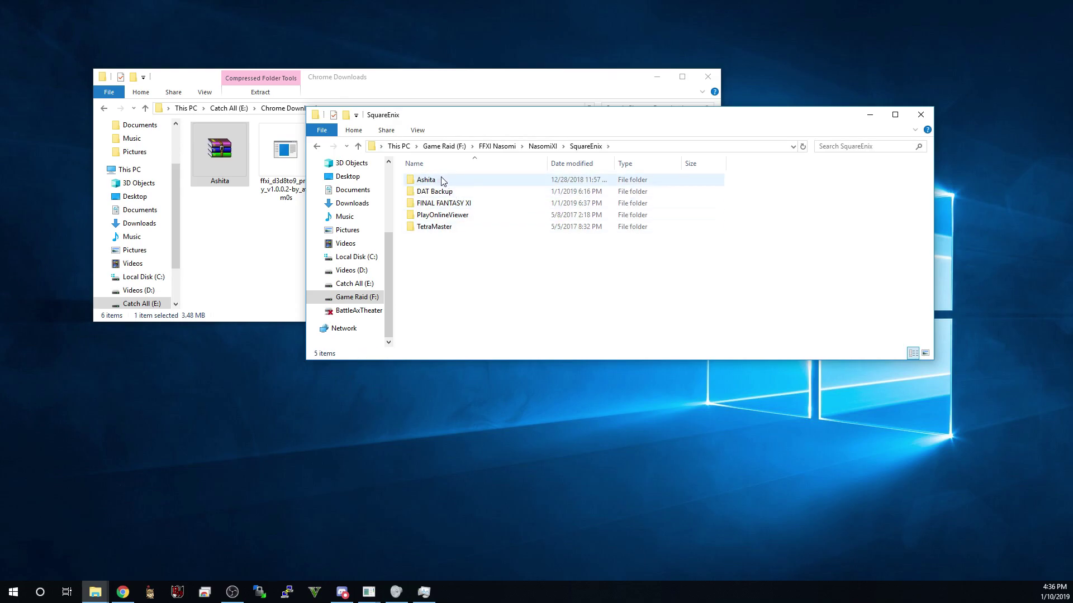
double_click(228, 171)
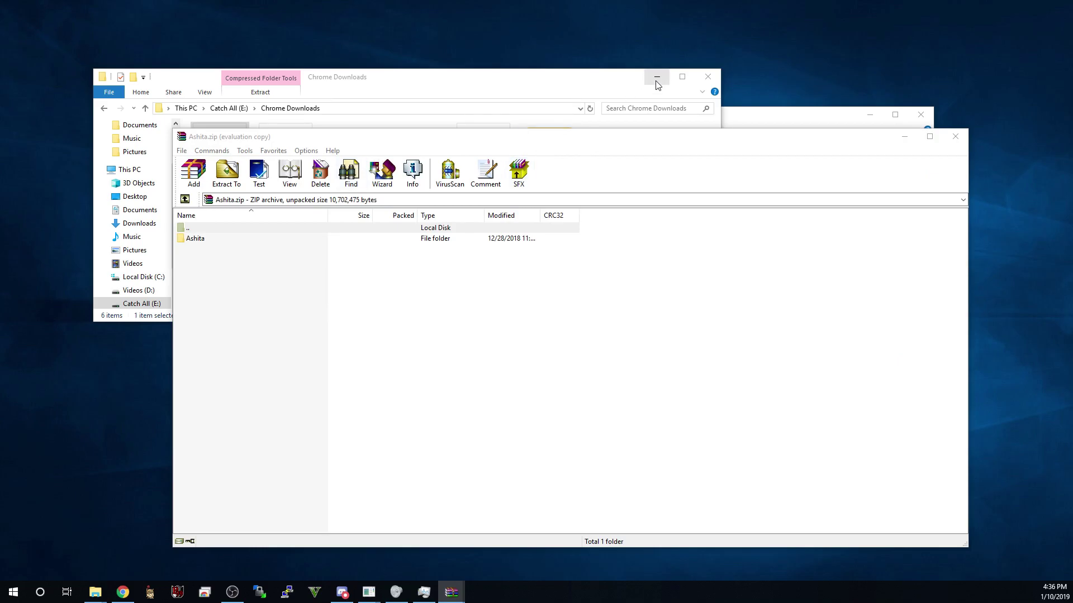
left_click_drag(621, 140, 436, 182)
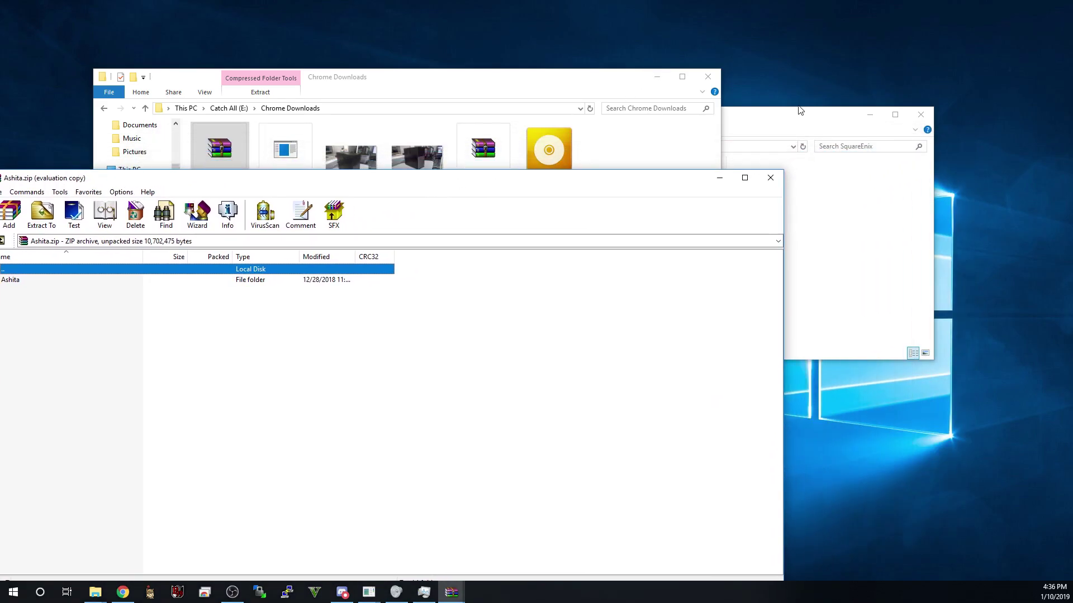
left_click(749, 136)
left_click_drag(105, 180, 126, 182)
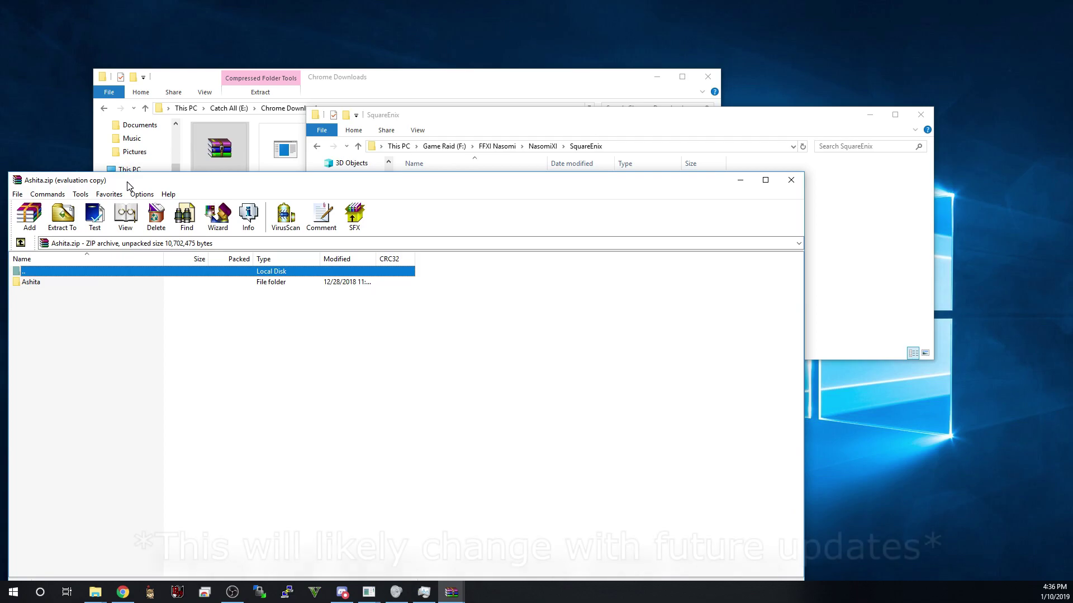
left_click(755, 115)
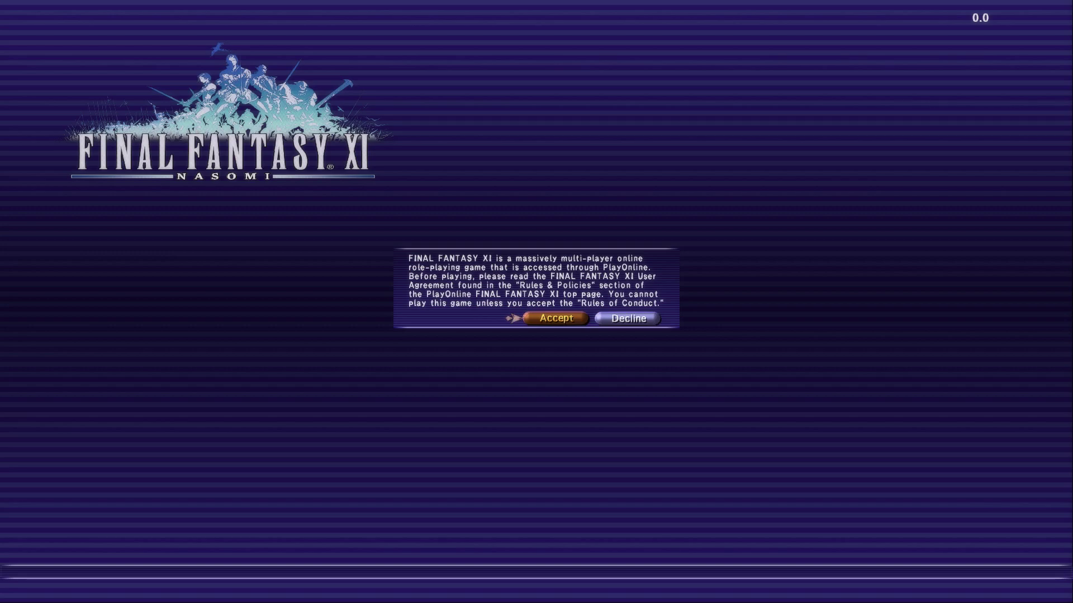
Step: Accept the game's Rules of Conduct and enter the world with the existing character
key("Return")
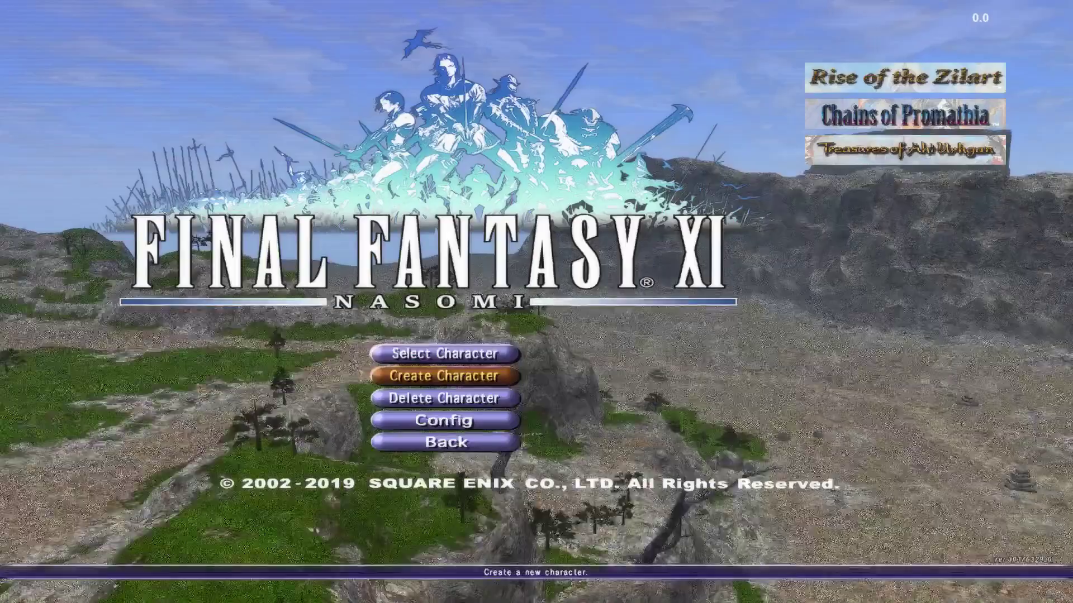
key("Return")
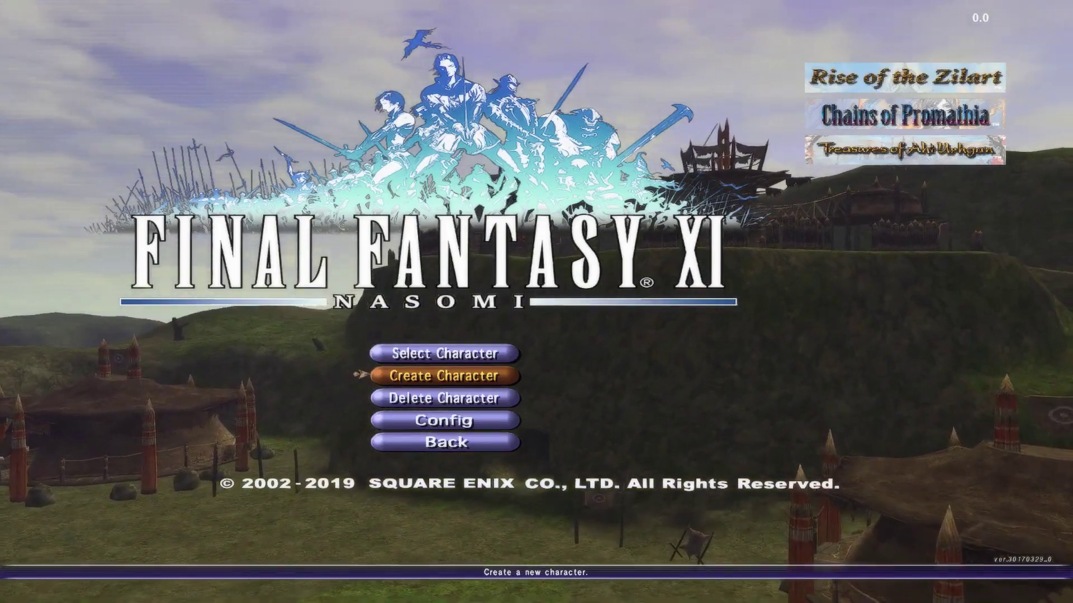
key("Up")
key("Return")
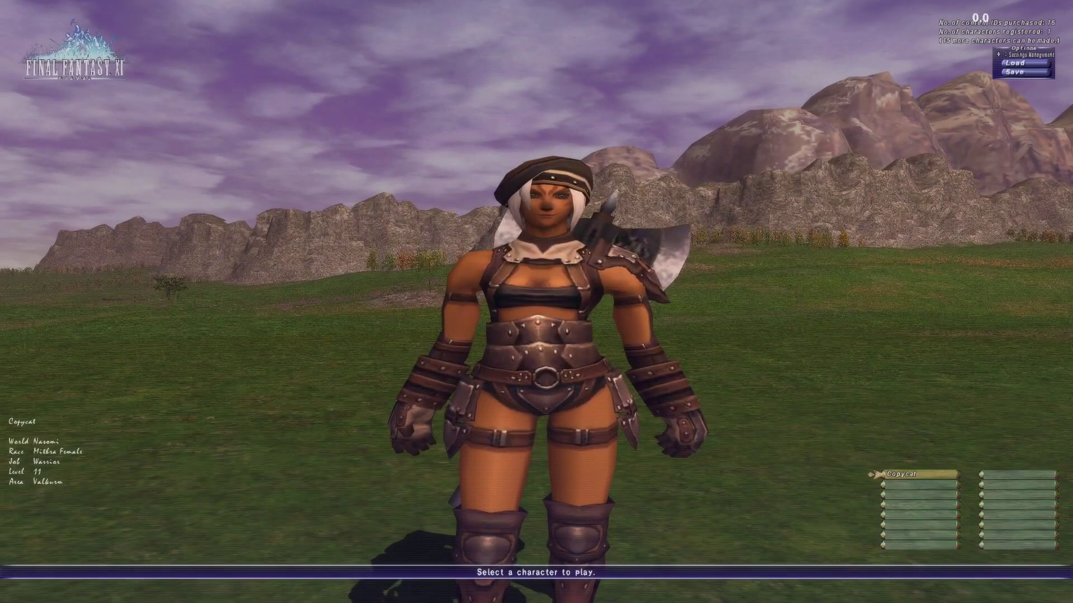
key("Return")
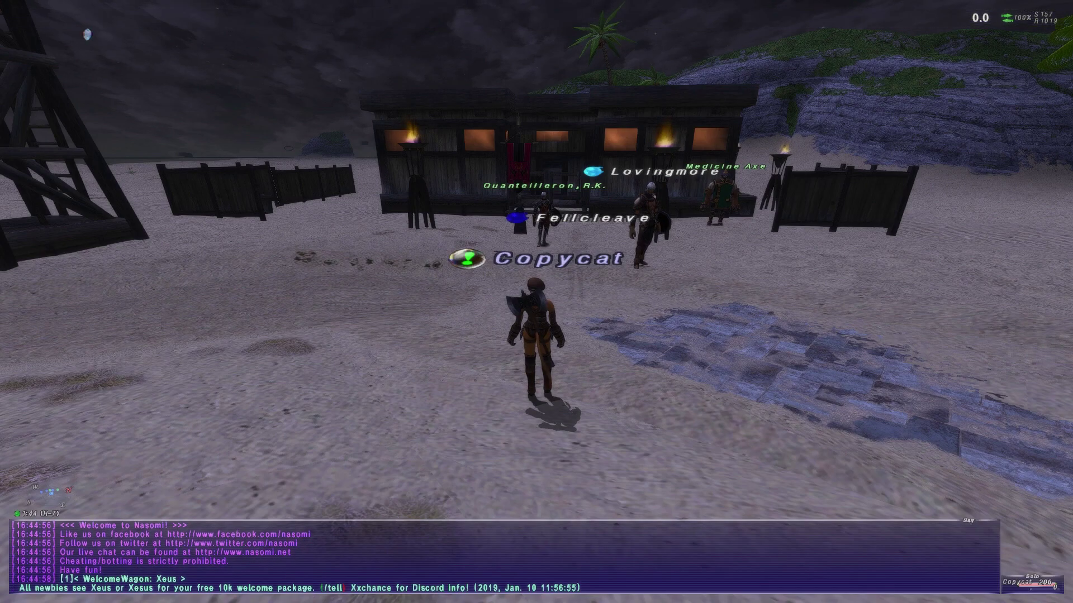
Step: Turn the camera slightly and open the in-game Config settings
key("Left")
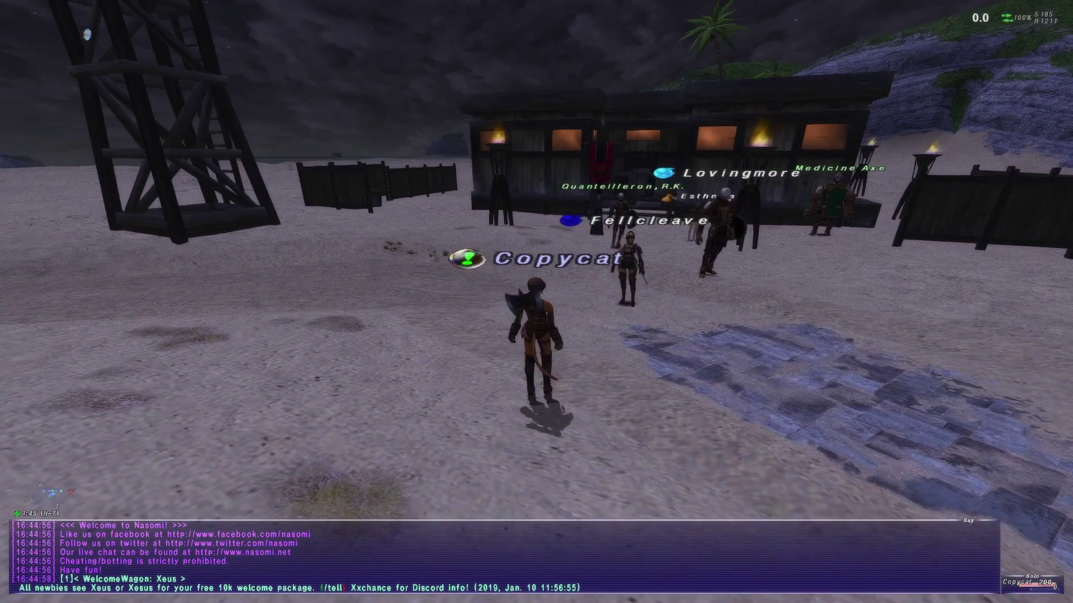
key("minus")
key("Up")
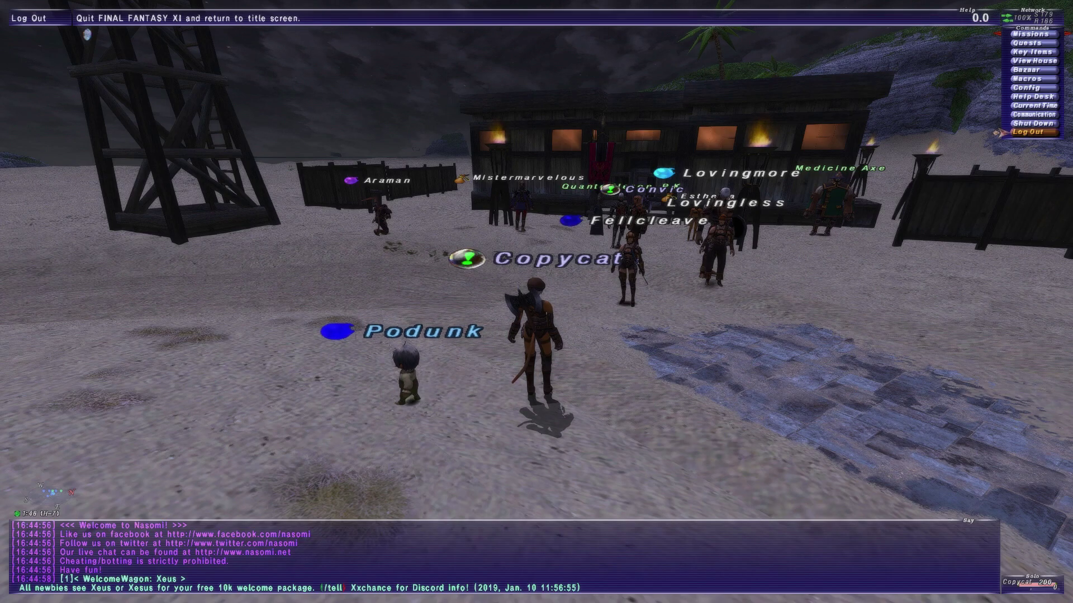
key("Up")
key("Up")
key("Up")
key("Up")
key("Up")
key("Return")
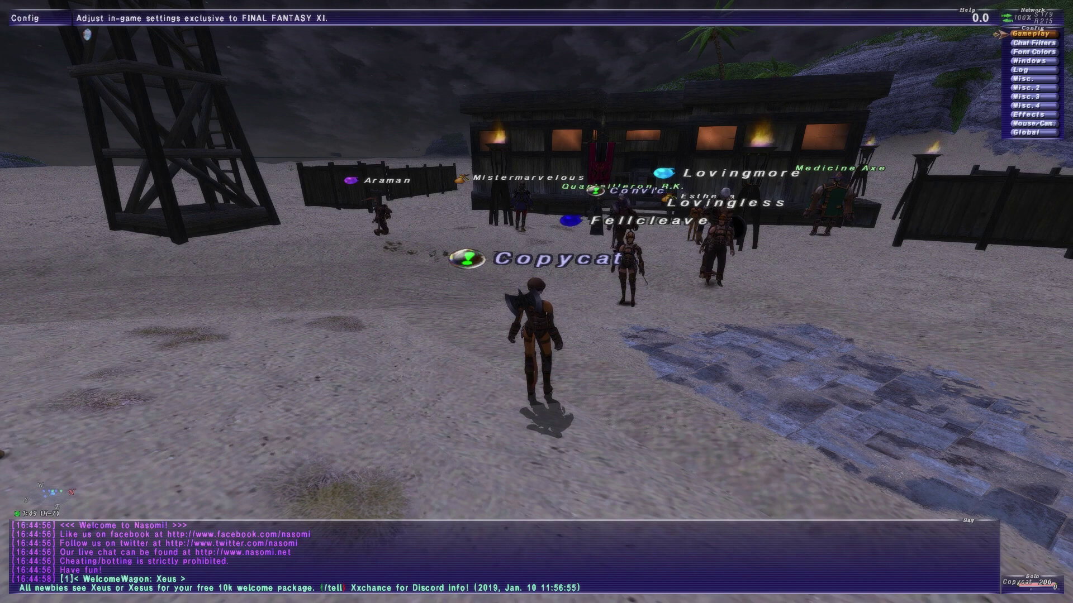
Step: Open the Misc. 2 group of the configuration settings
key("Down")
key("Down")
key("Down")
key("Down")
key("Down")
key("Down")
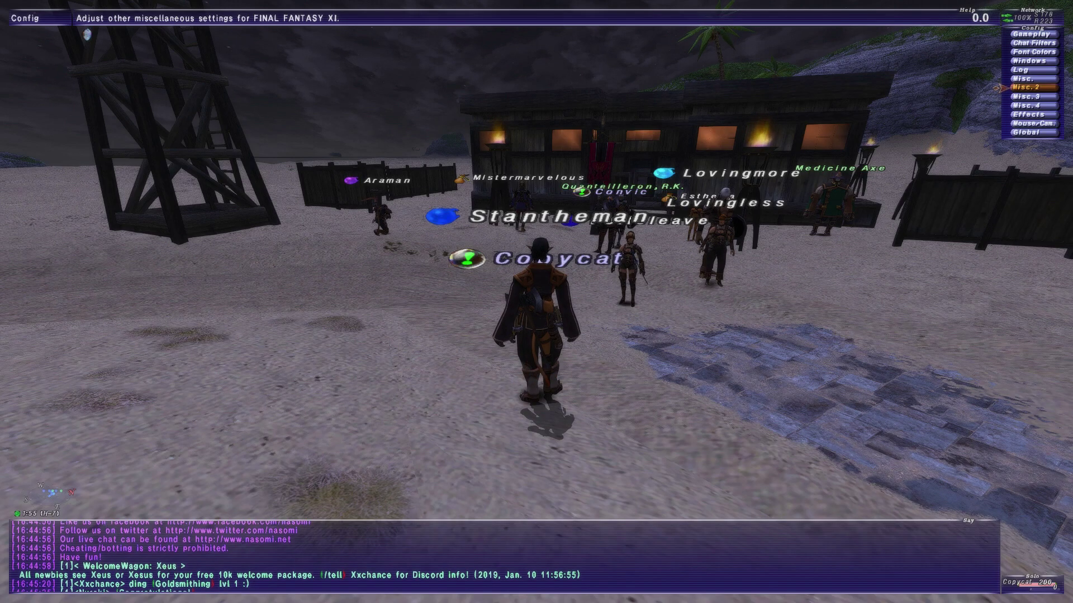
key("Return")
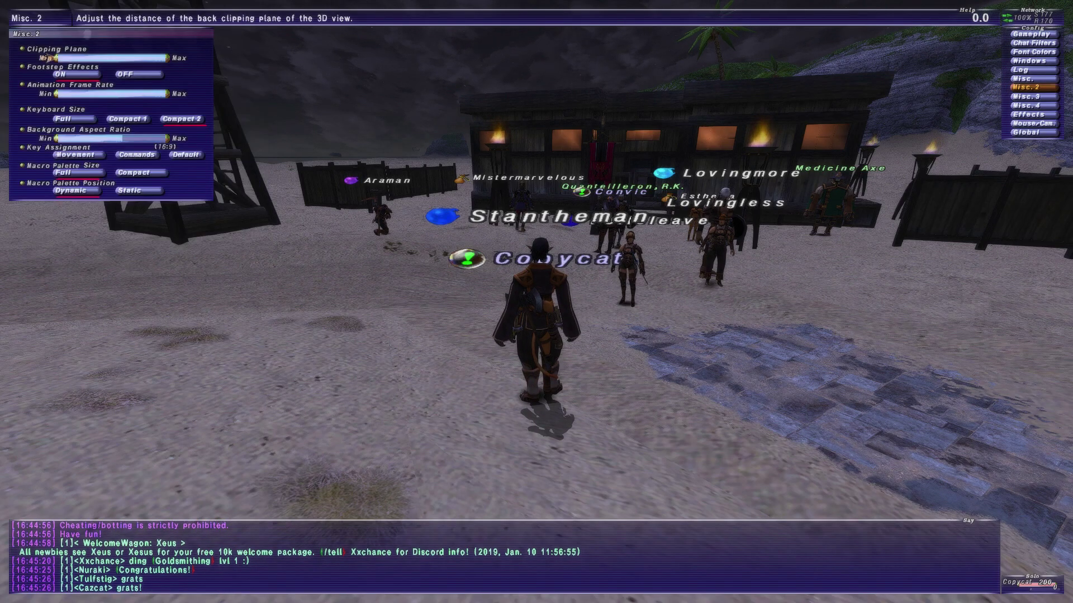
Step: Try the Background Aspect Ratio at 4:3 and 16:10 against the game view, and return it to 16:9
key("Down")
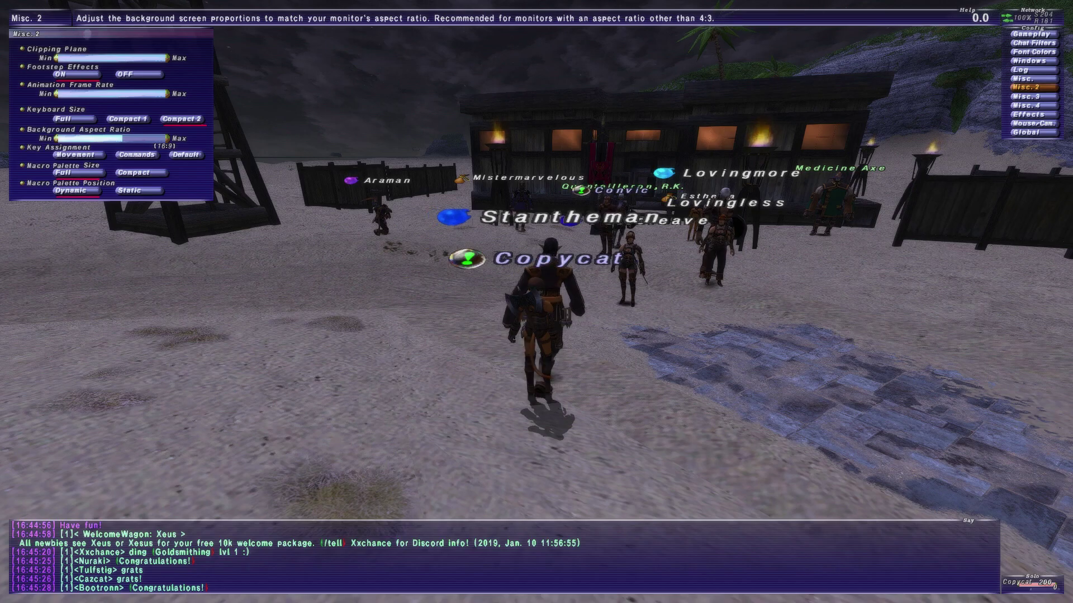
key("Left")
key("a")
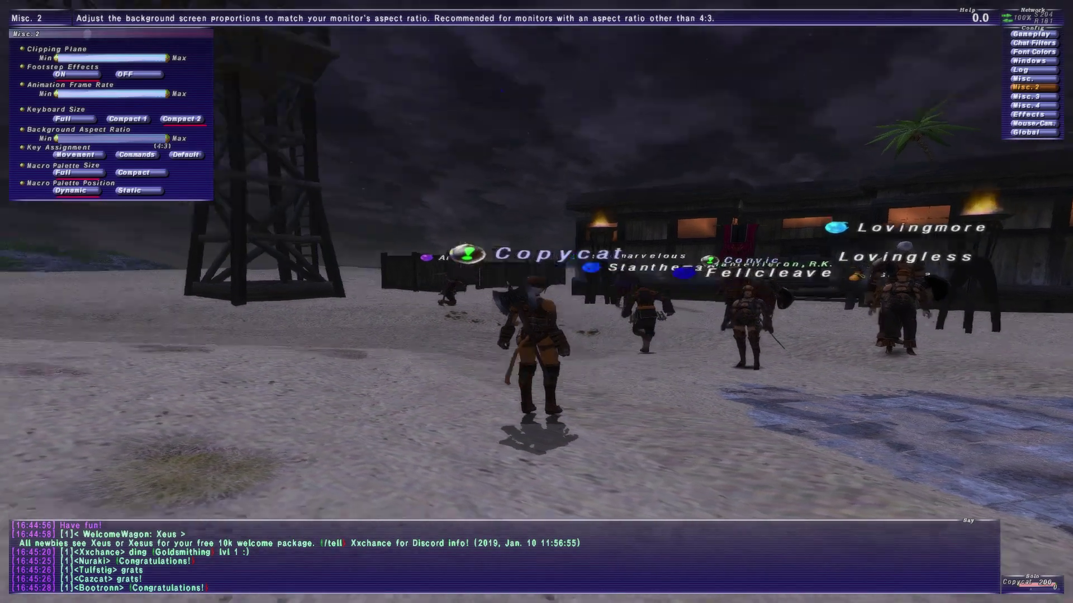
key("w")
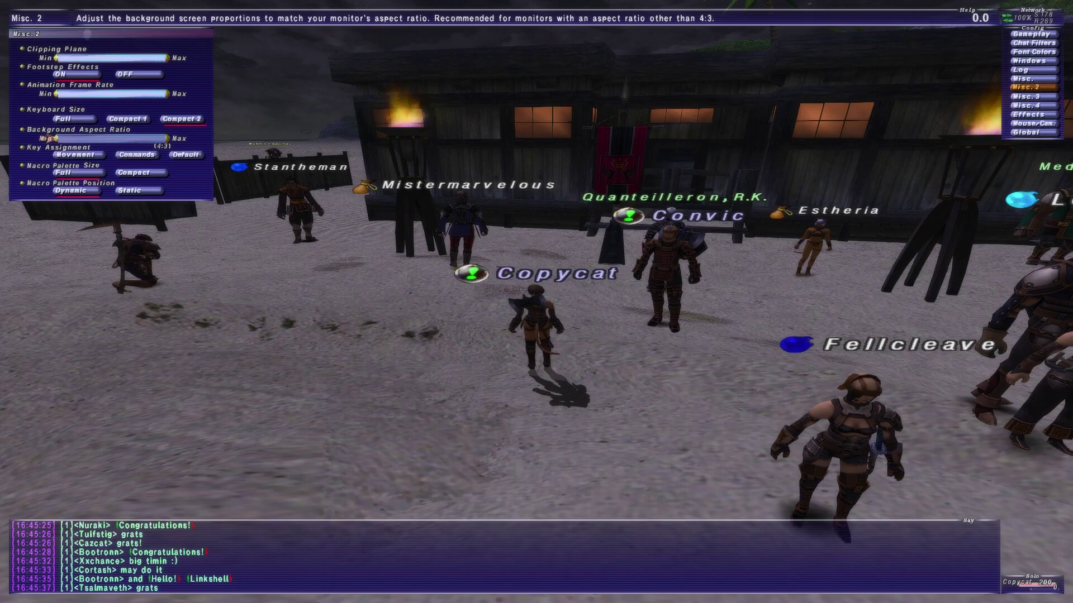
key("Left")
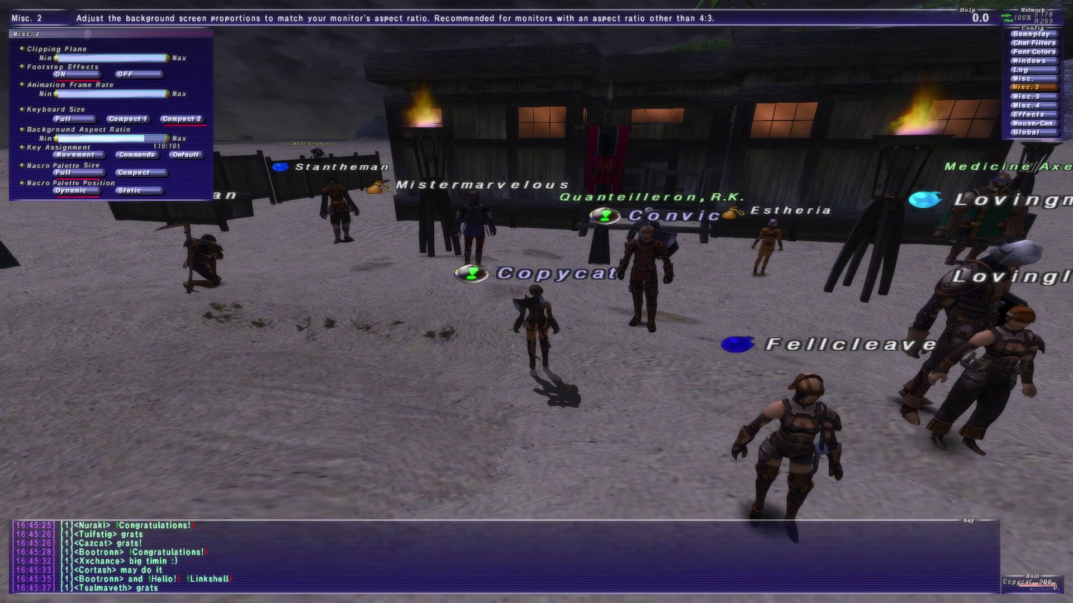
key("Left")
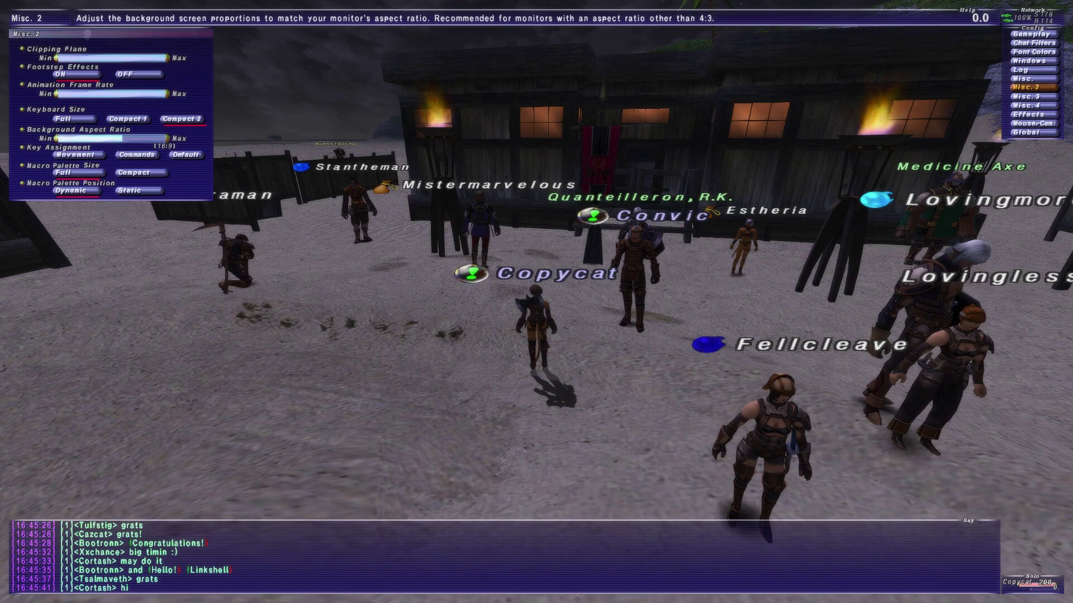
key("Right")
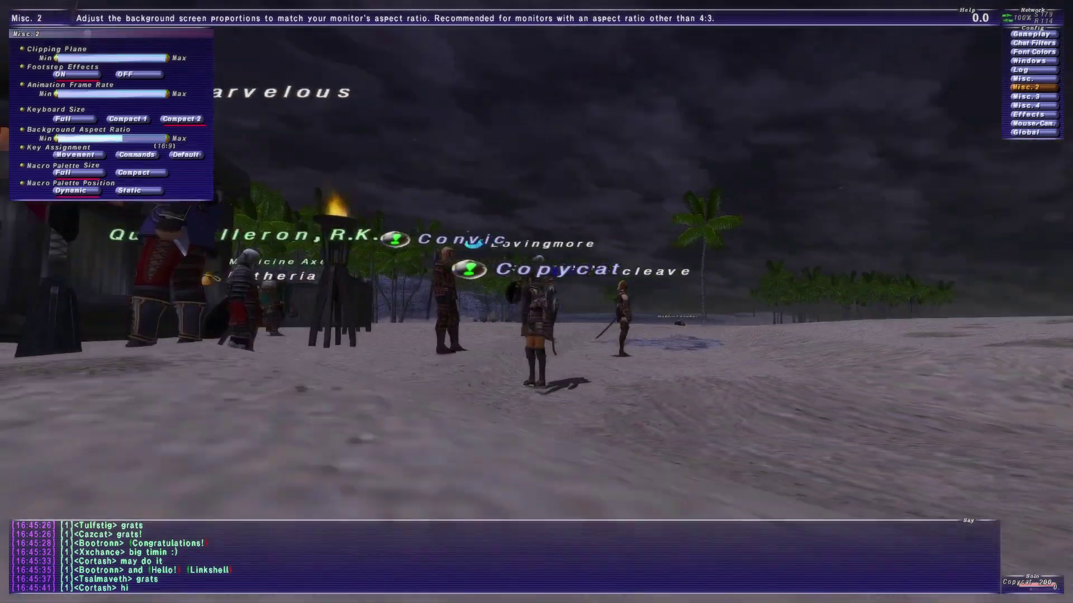
Step: Orbit the camera around the character to check how the surroundings look at the 16:9 aspect ratio
key("Up")
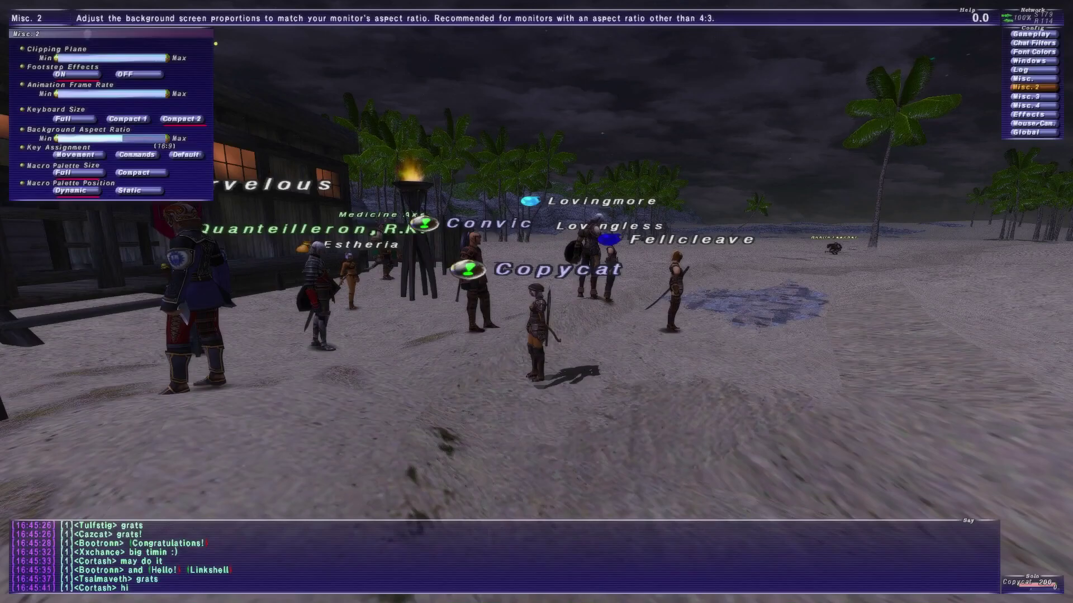
key("Left")
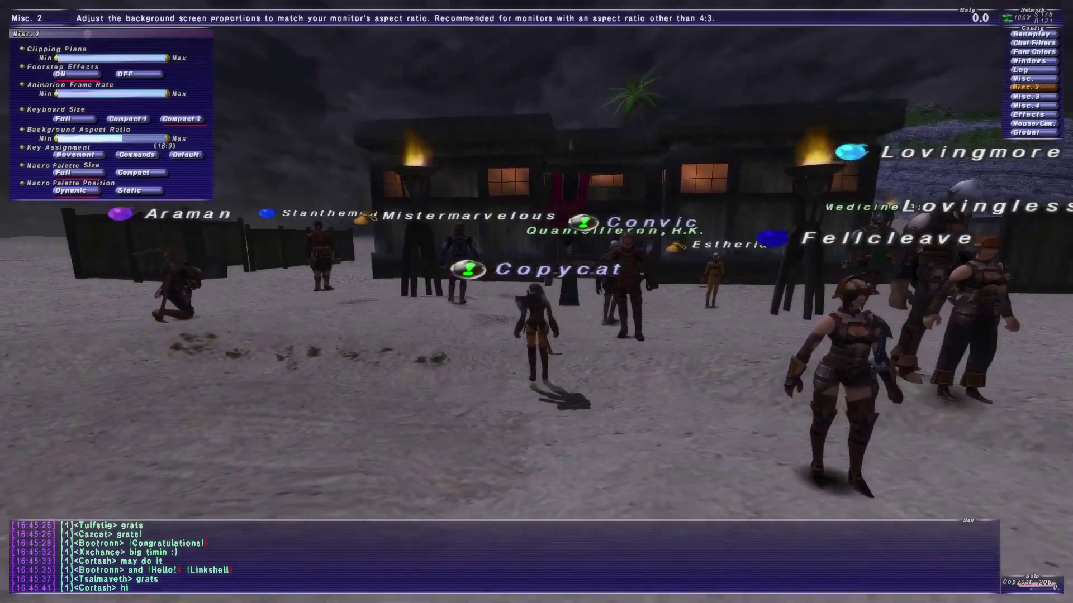
key("Left")
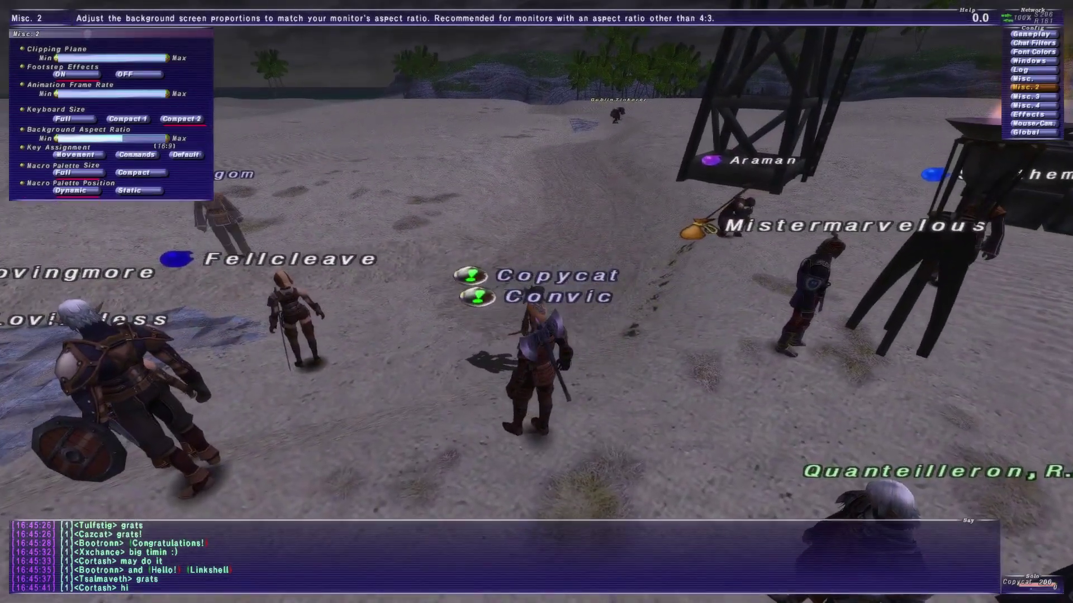
key("Left")
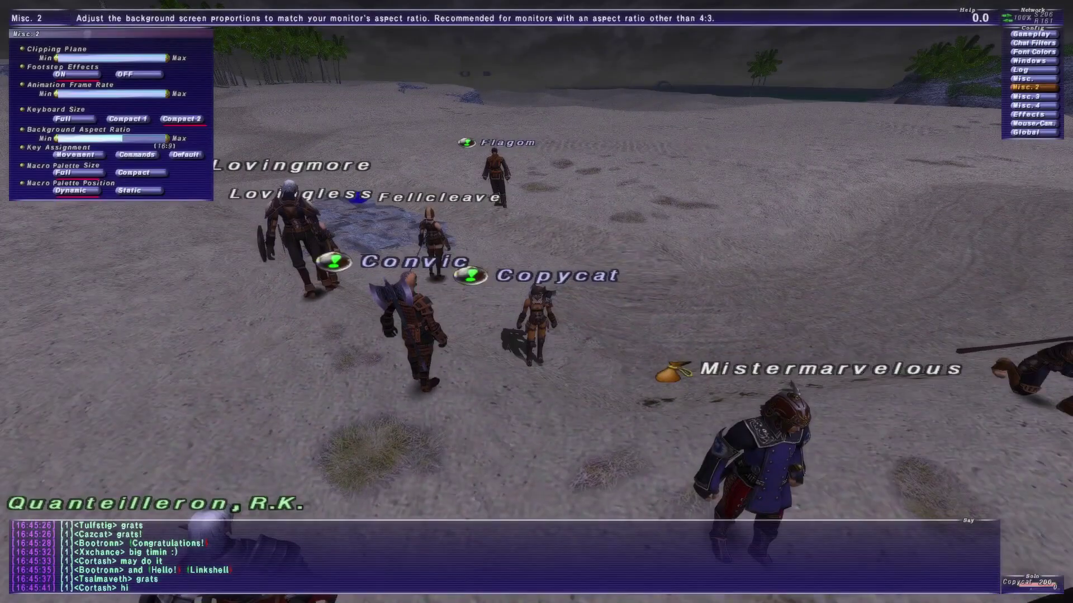
key("Left")
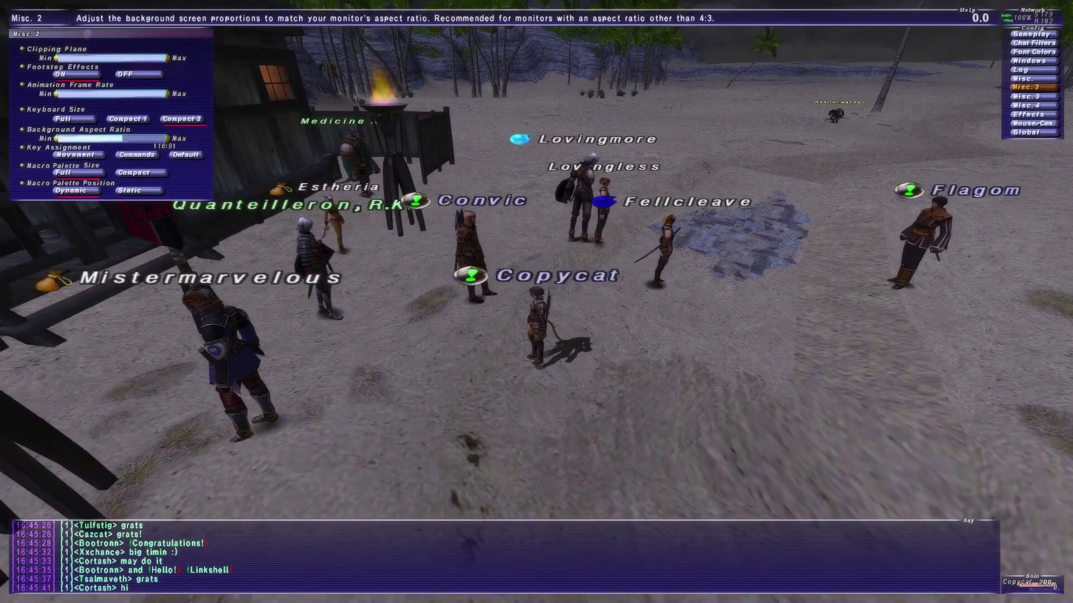
key("Right")
Step: Review the Clipping Plane setting and leave the Misc. 2 group
key("Up")
key("Up")
key("Up")
key("Up")
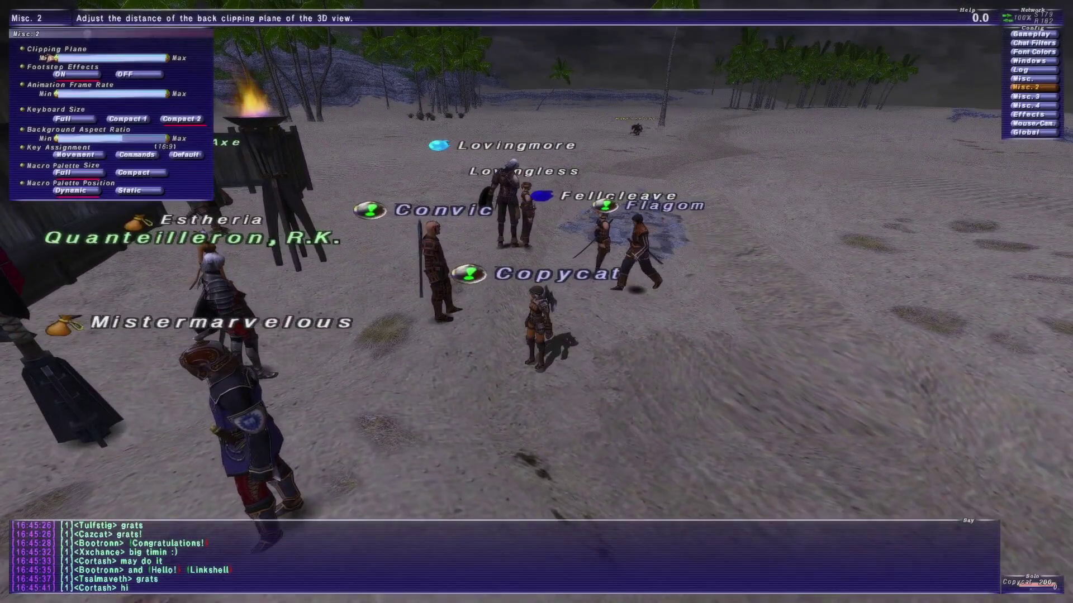
key("Escape")
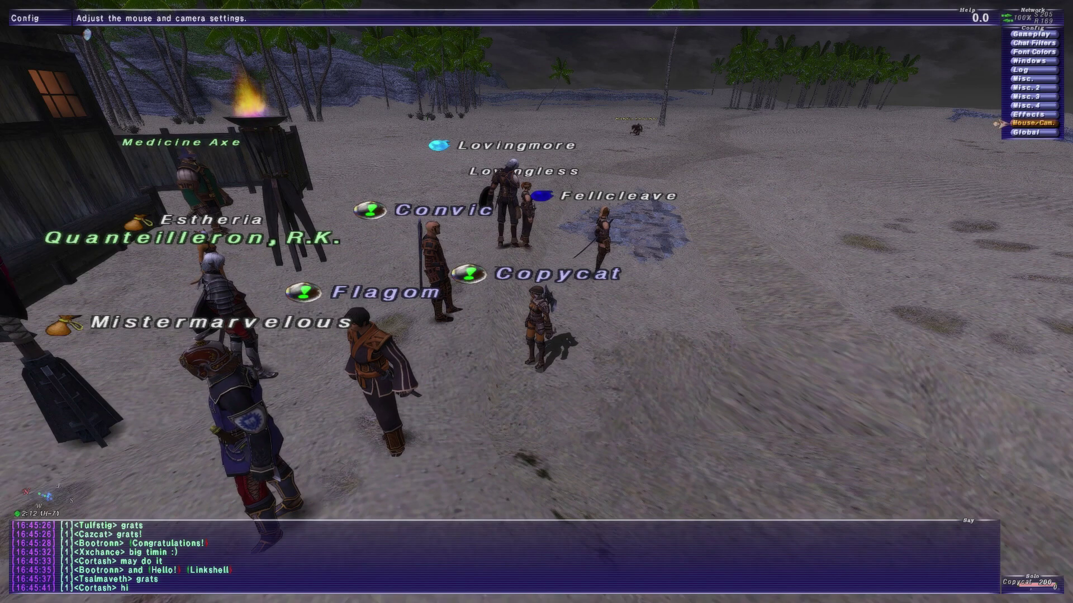
Step: Review the third-person and first-person camera axis options in the Mouse/Cam. settings and close the configuration
key("Return")
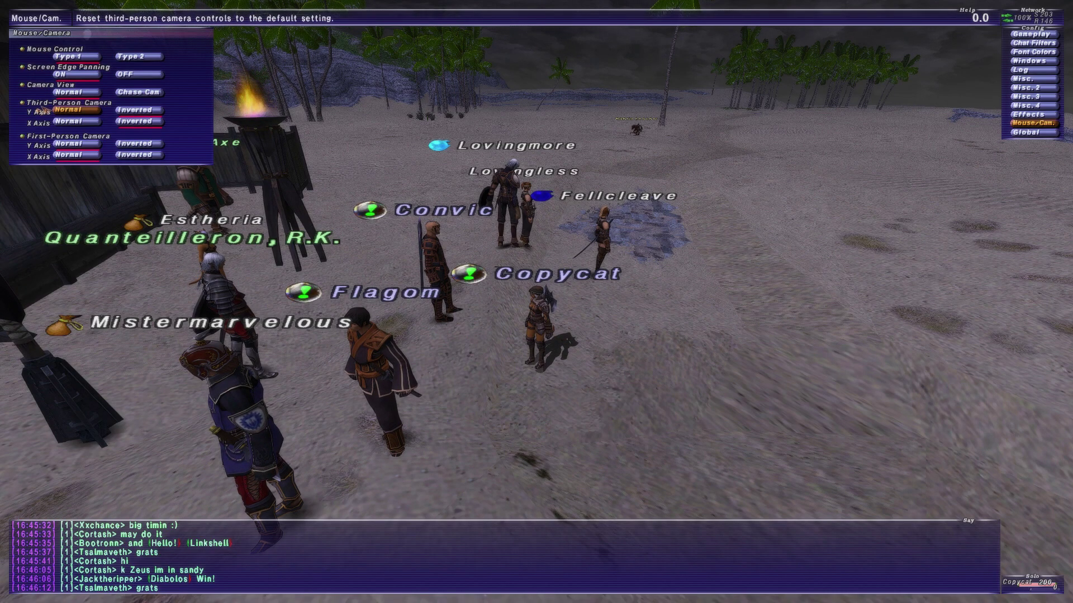
key("Down")
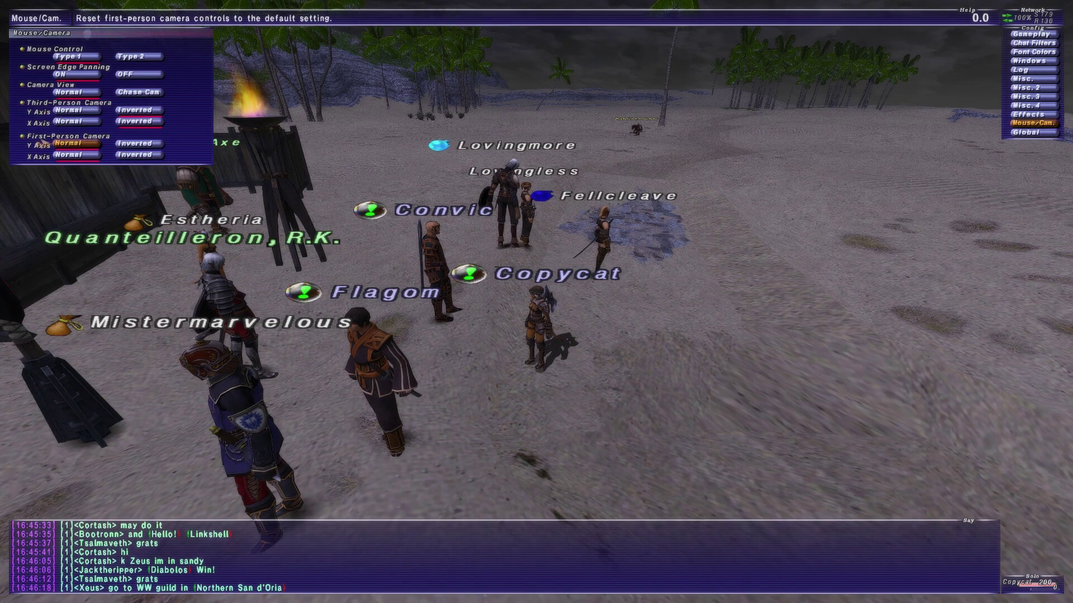
key("Right")
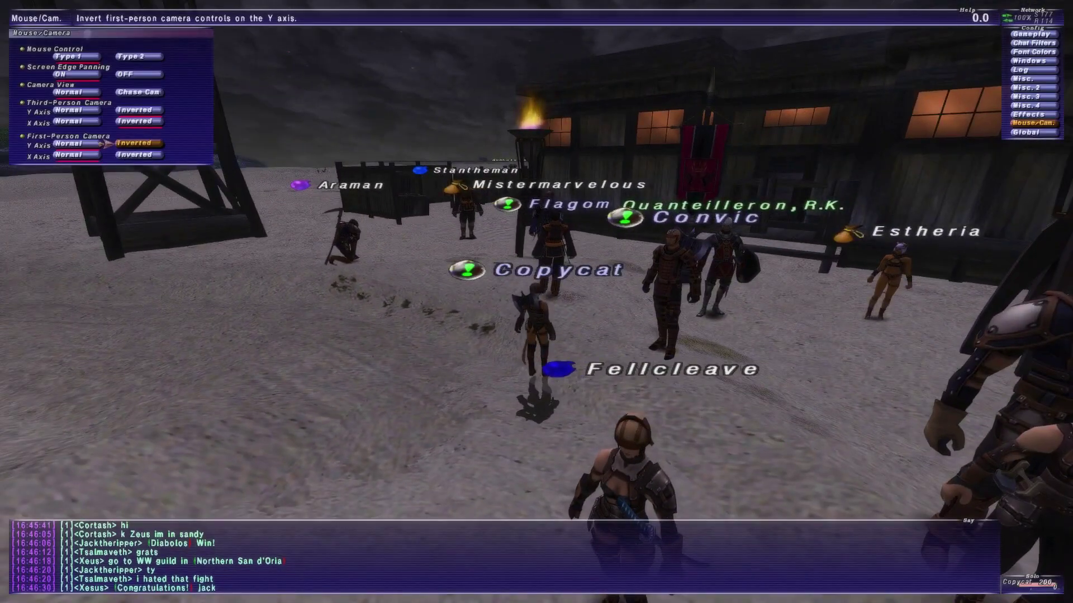
key("Escape")
key("Escape")
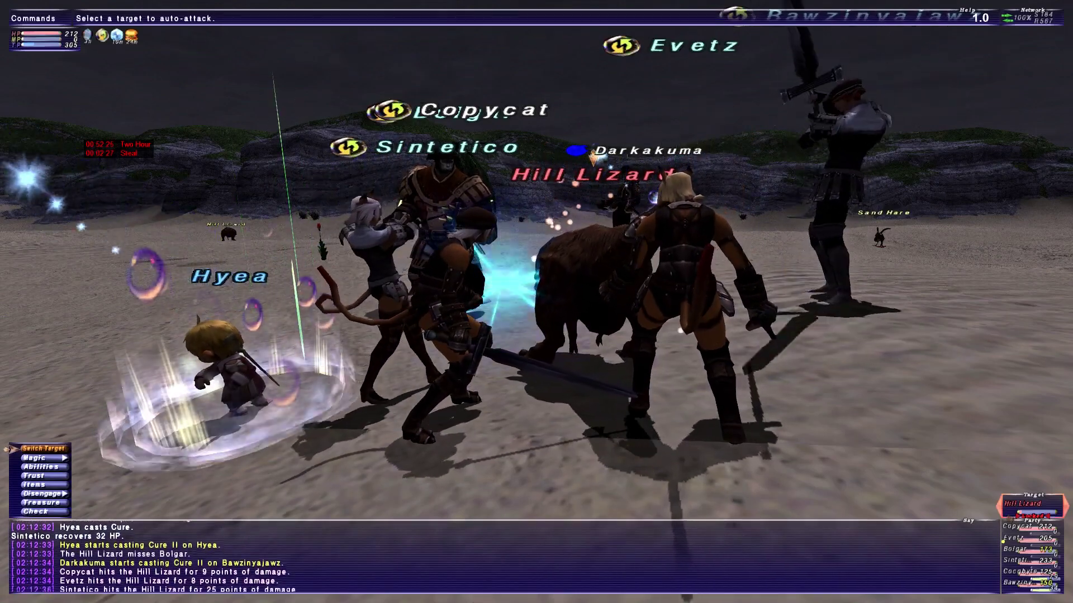
Step: Dismiss the battle commands and start auto-attack on the next Hill Lizard
key("Escape")
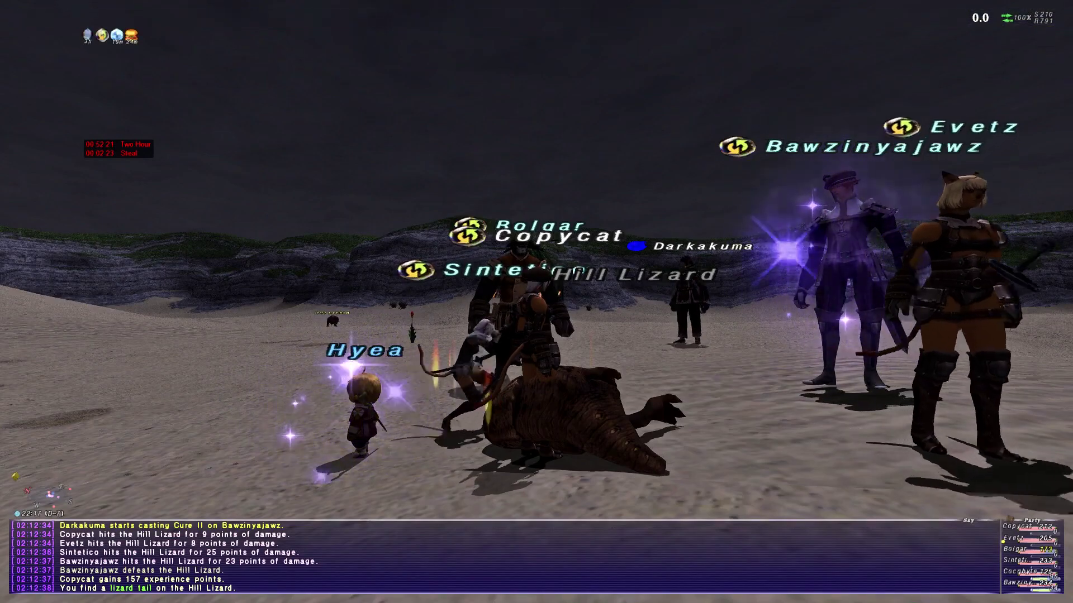
key("Return")
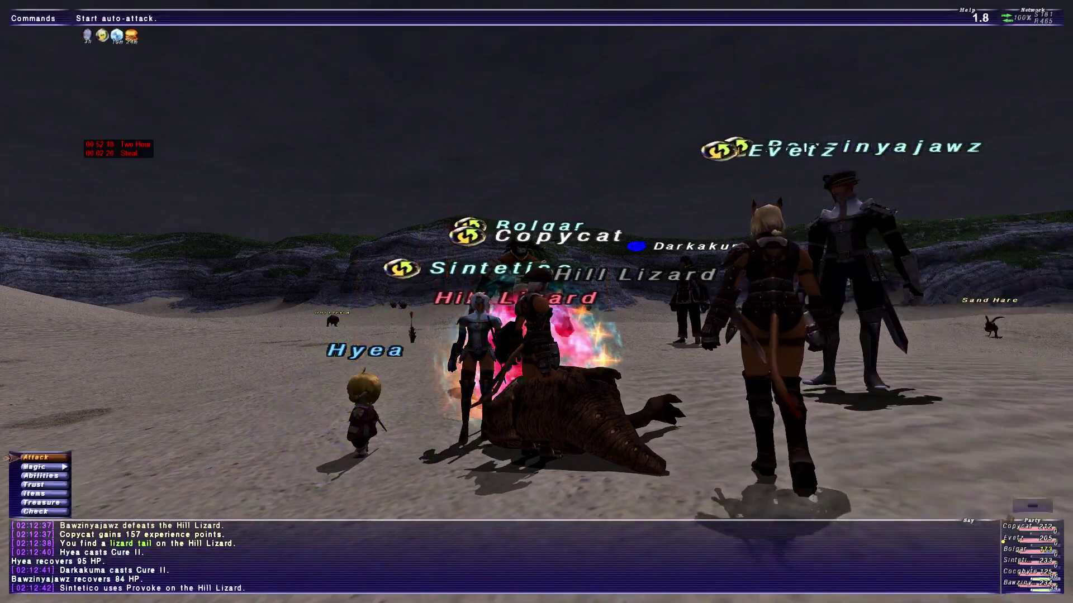
key("Return")
key("Return")
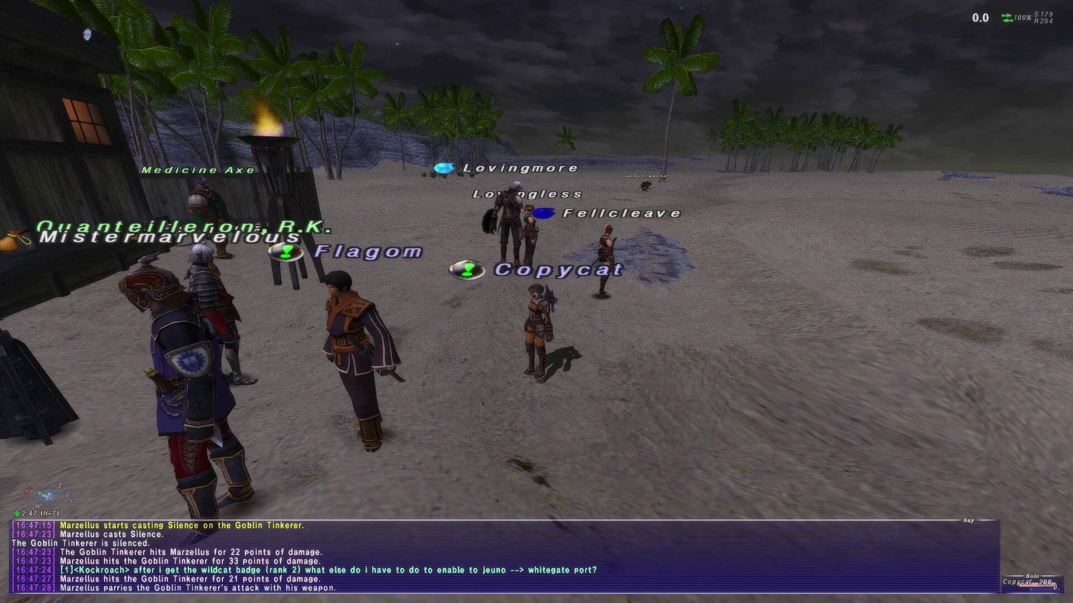
key("Left")
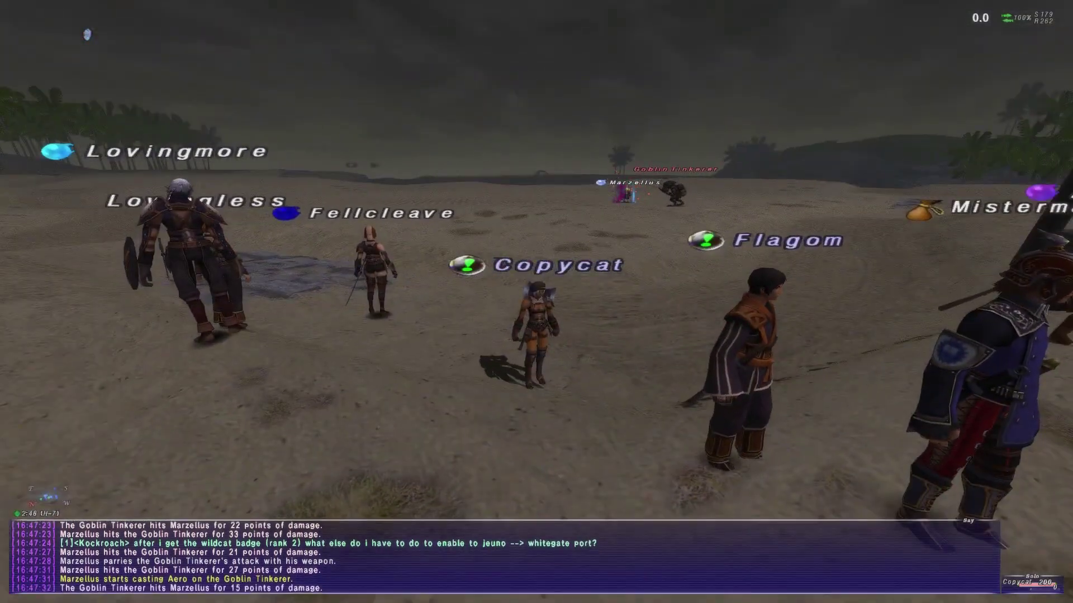